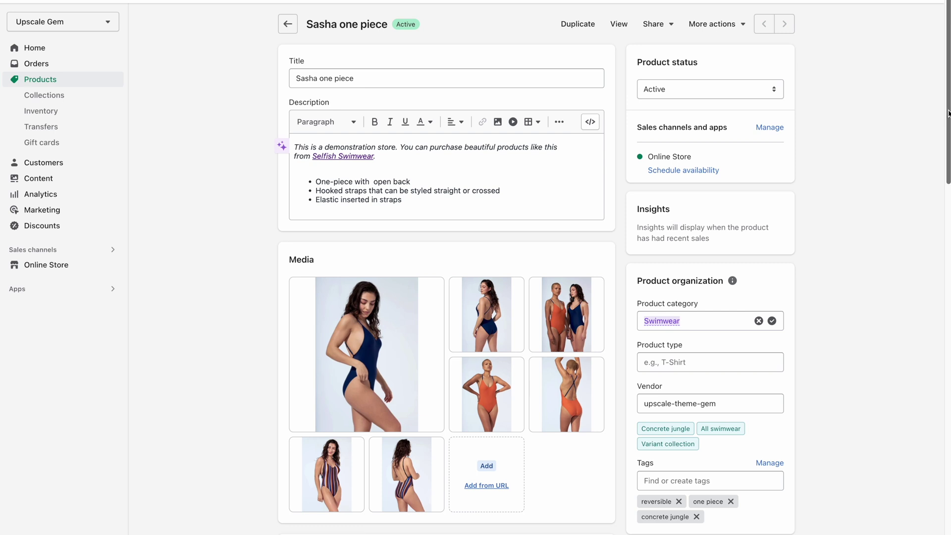
# - Scroll the Sasha one piece product page down to its Variants section
pyautogui.moveTo(946, 111); pyautogui.dragTo(941, 215)
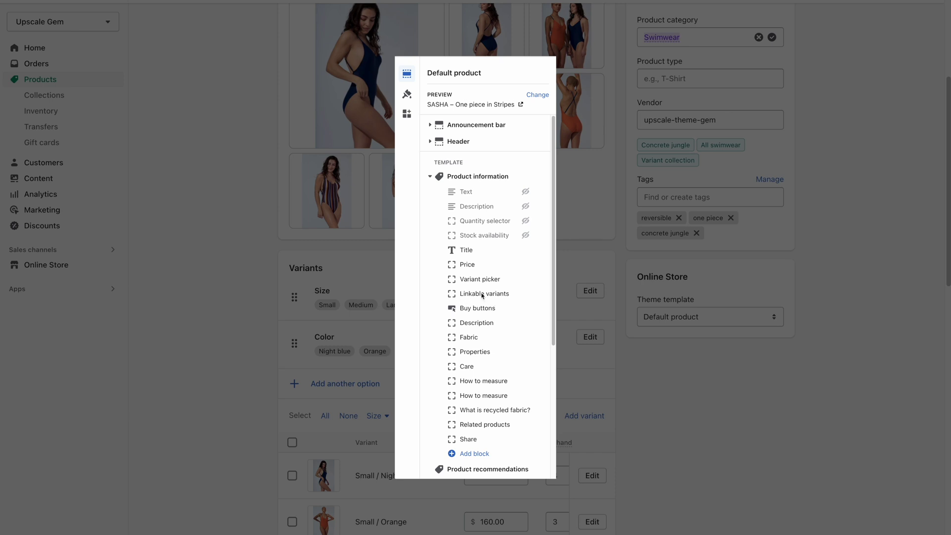
# - Select the Linkable variants block in the Default product template
pyautogui.click(478, 295)
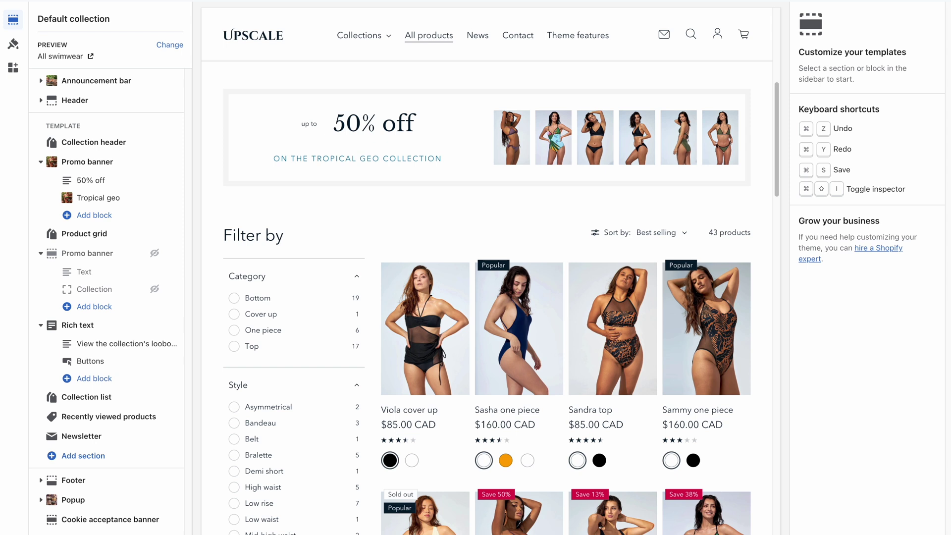
# - Expand Color swatches in Theme settings and start editing its Configuration box
pyautogui.click(14, 47)
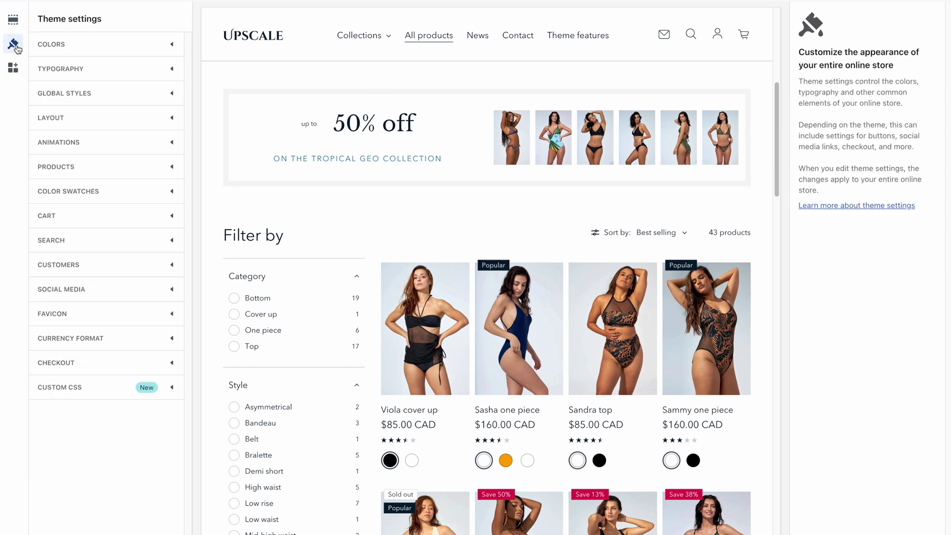
pyautogui.click(127, 198)
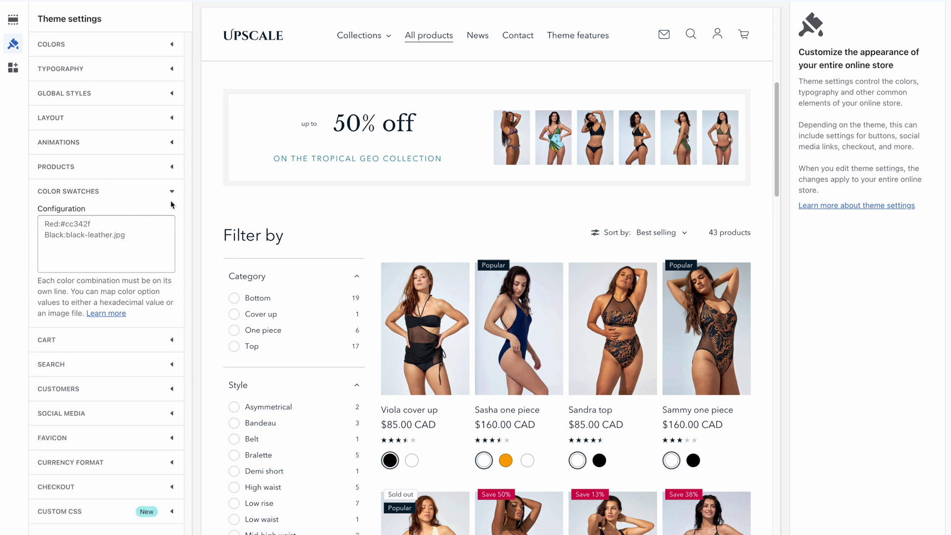
pyautogui.click(155, 242)
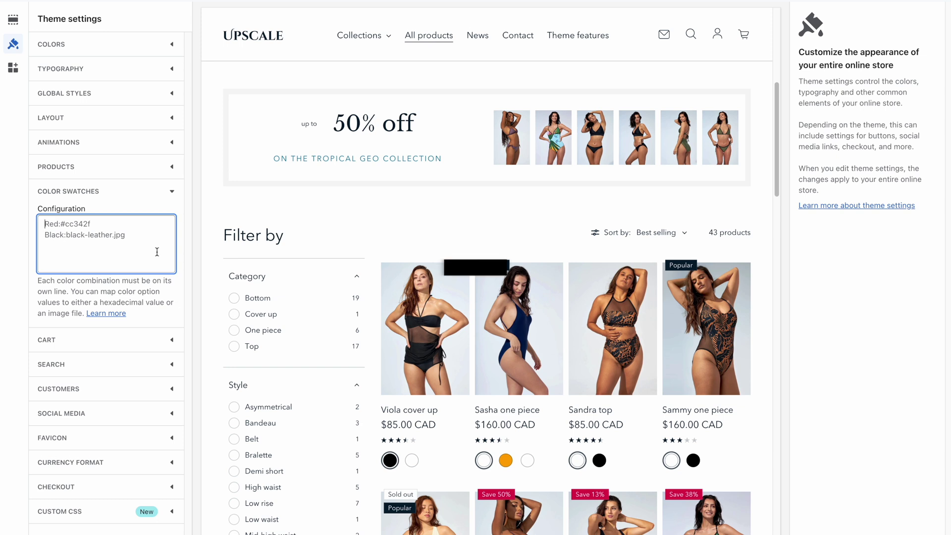
# - Replace the swatch mappings with Dark red:#b70303, Chocolate brown:#993C00, Ivory white:#FFFFF0, Black:#000000, Bronze:#D2691E
pyautogui.hotkey('ctrl', 'a')
pyautogui.write('Dark red:')
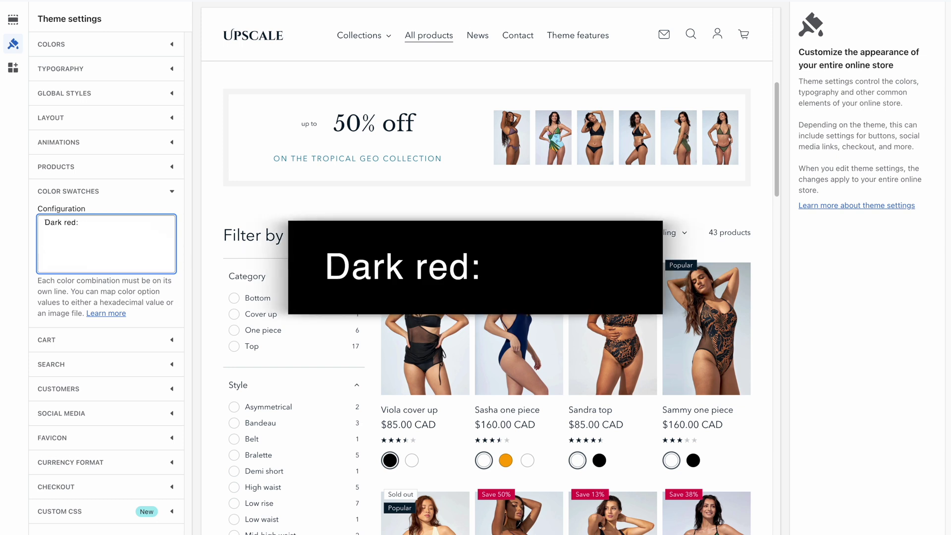
pyautogui.write('#b70303')
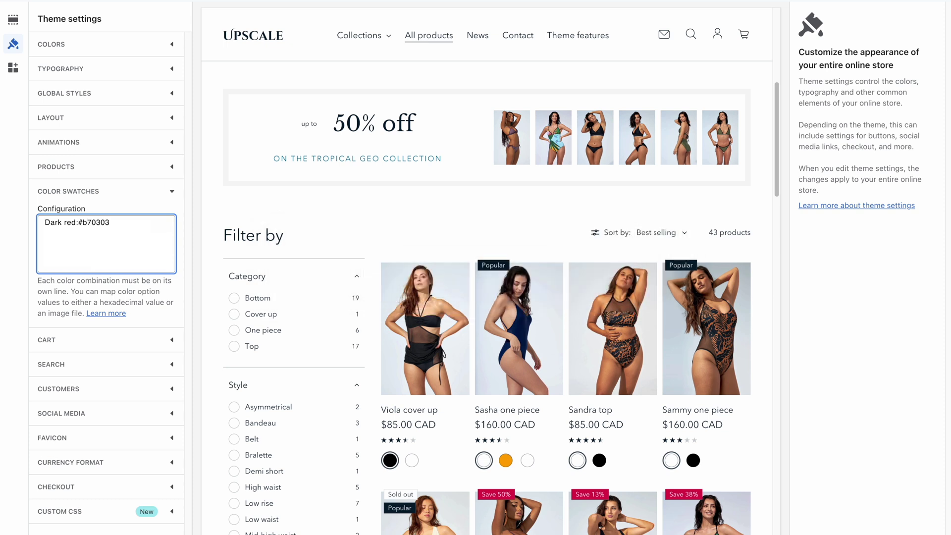
pyautogui.write('Chocolate brown:#993C00 Ivory white:#FFFFF0 Black:#000000 Bronze:#D2691E Shiny khaki:#556B2F')
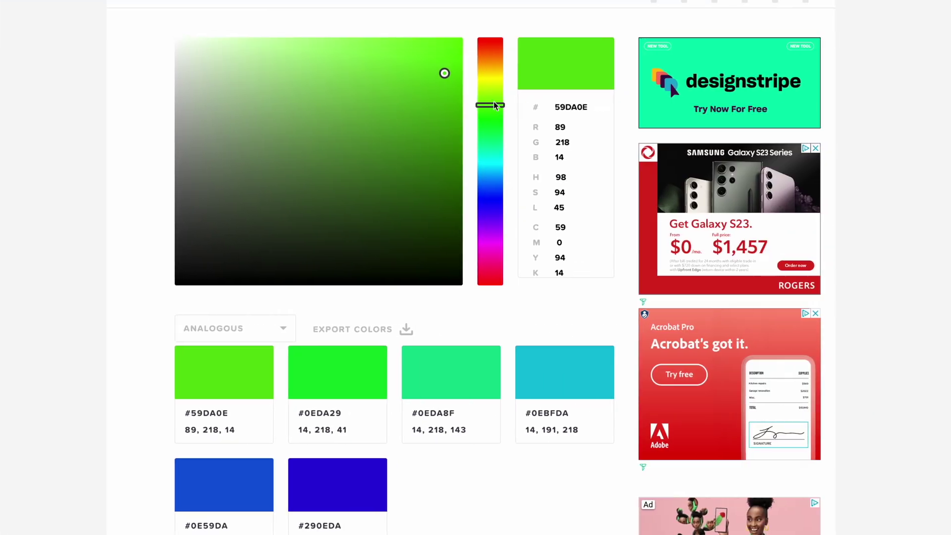
# - Try yellow, blue and purple hues and shades on the color picker, ending on a bright deep red
pyautogui.moveTo(494, 101); pyautogui.dragTo(492, 53)
pyautogui.moveTo(445, 73); pyautogui.dragTo(325, 121)
pyautogui.moveTo(491, 53); pyautogui.dragTo(494, 185)
pyautogui.moveTo(326, 120); pyautogui.dragTo(463, 37)
pyautogui.moveTo(499, 175); pyautogui.dragTo(493, 236)
pyautogui.click(435, 105)
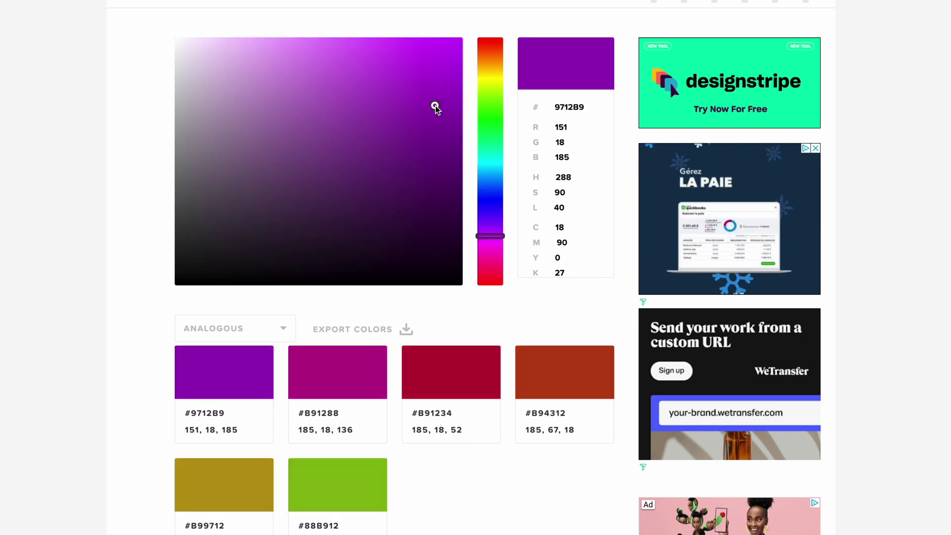
pyautogui.click(291, 104)
pyautogui.click(411, 165)
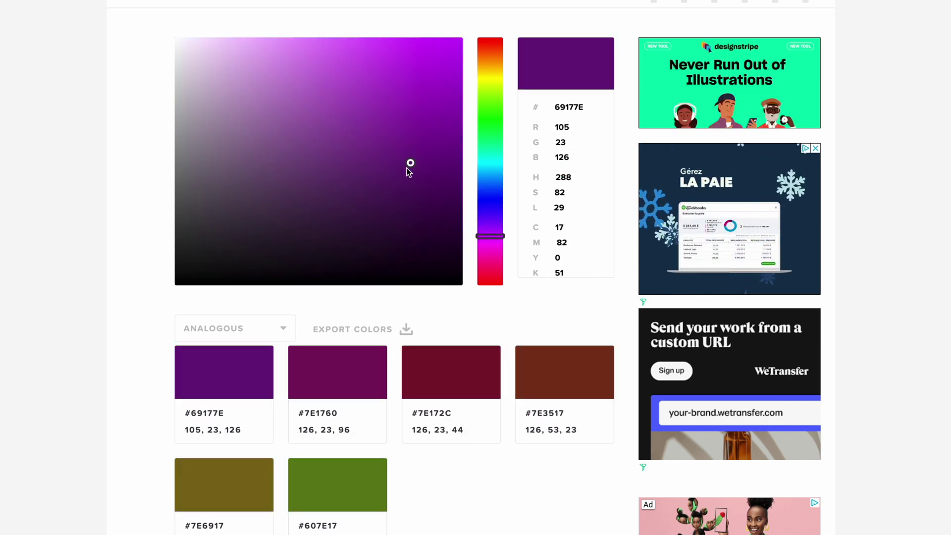
pyautogui.click(489, 276)
pyautogui.click(429, 73)
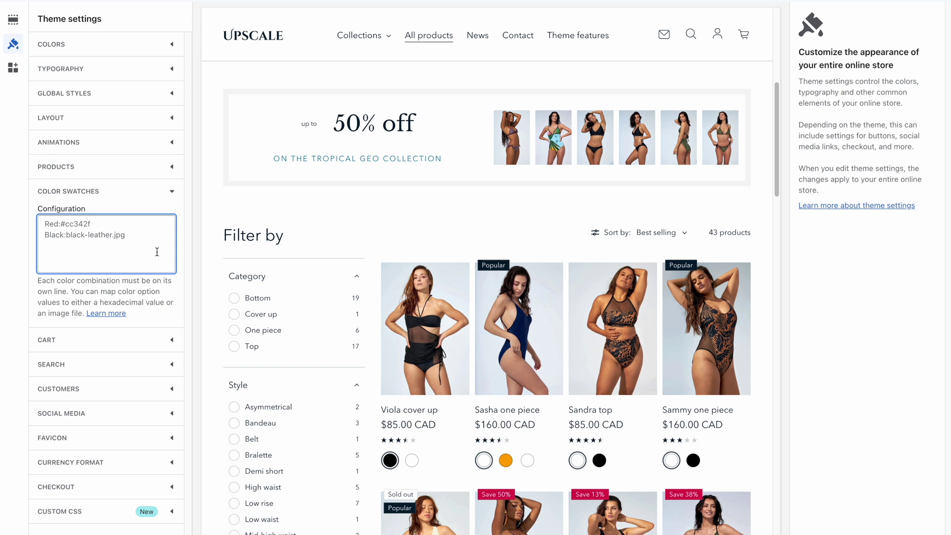
# - Replace the swatch configuration with the single mapping camo:Camo.png
pyautogui.hotkey('ctrl', 'a')
pyautogui.write('camo:Camo.png')
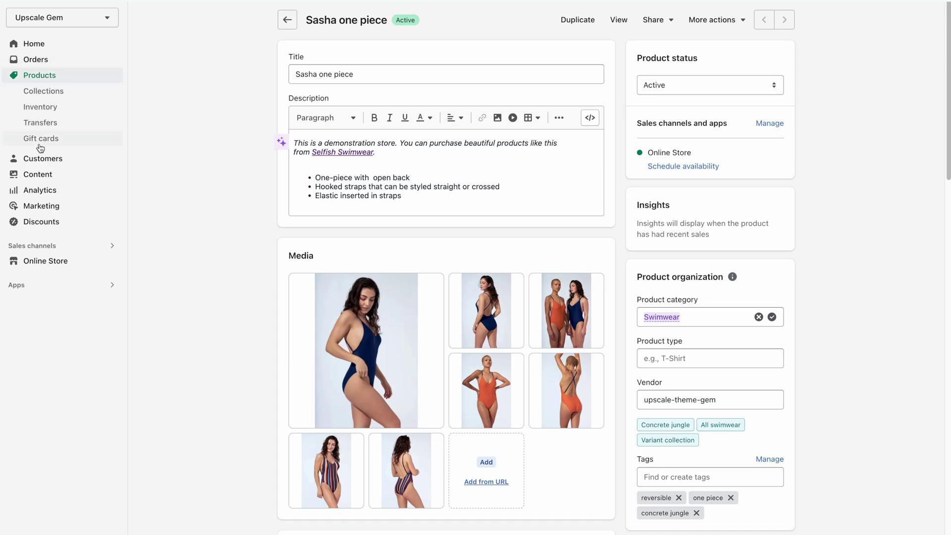
# - Check the uploaded swatch image in Content > Files
pyautogui.click(34, 176)
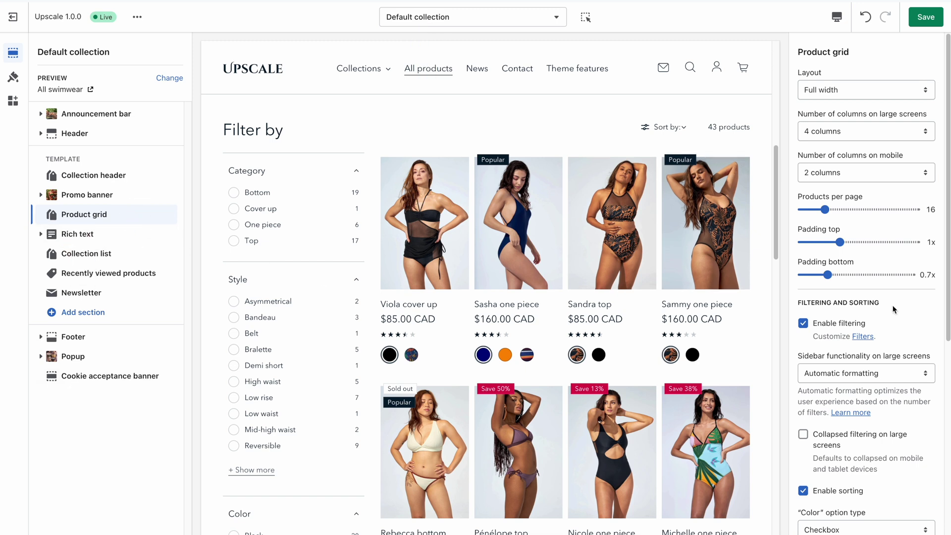
# - Set the Product grid's Color filter option type to Swatch and view it in the preview
pyautogui.moveTo(940, 270); pyautogui.dragTo(941, 372)
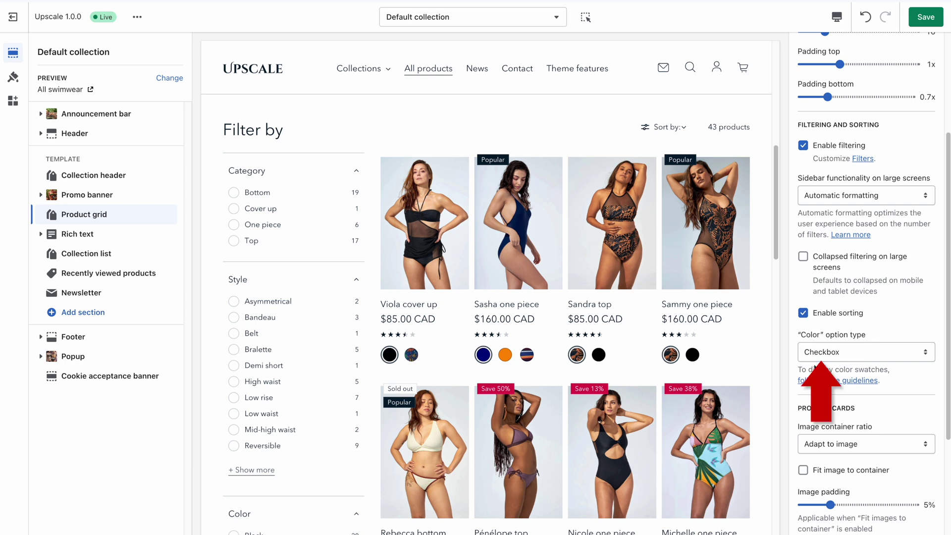
pyautogui.click(863, 353)
pyautogui.click(863, 365)
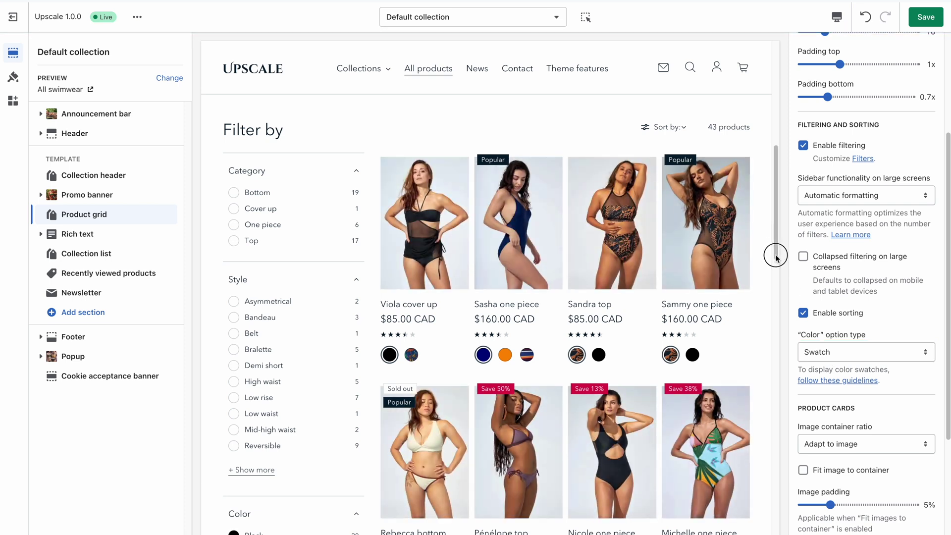
pyautogui.scroll(-5, 776, 251)
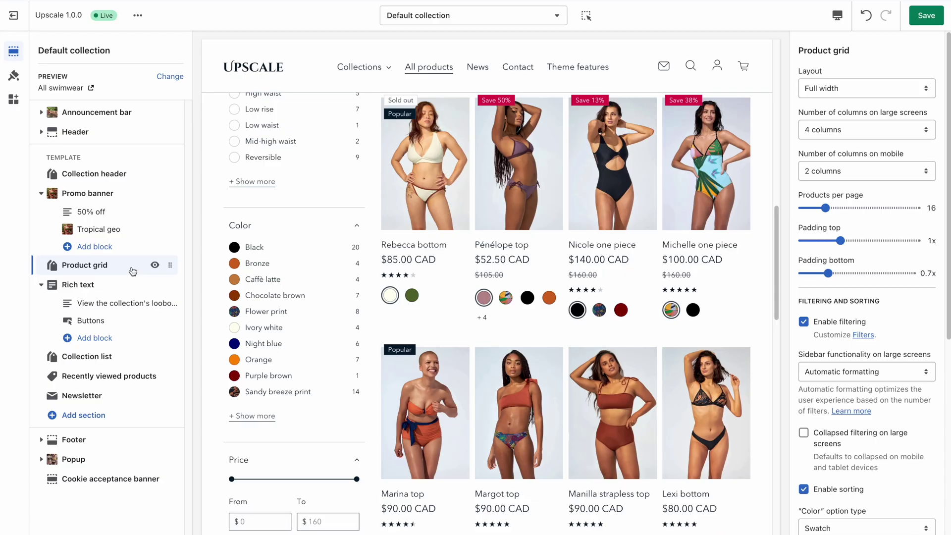
# - In Theme settings' Products section, set Color swatch type to Swatch to show all swatches
pyautogui.click(14, 76)
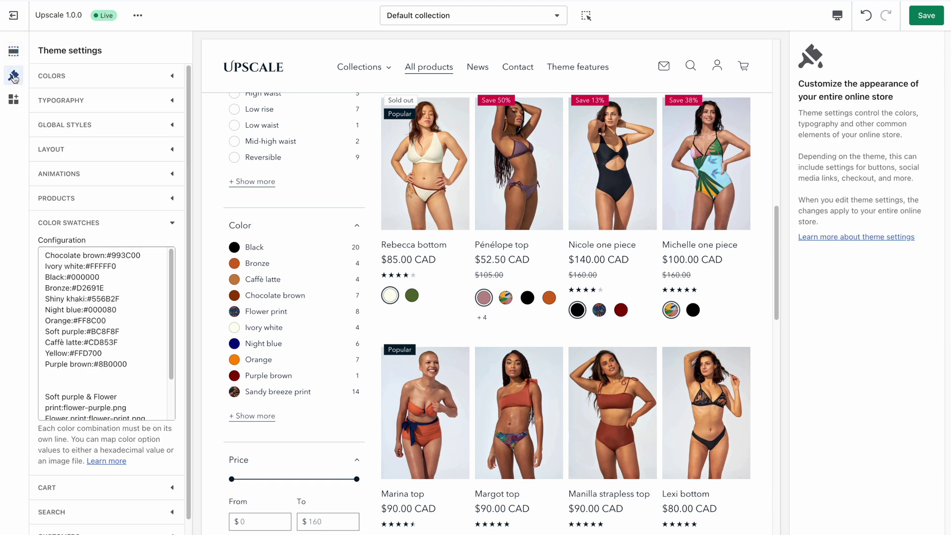
pyautogui.click(134, 225)
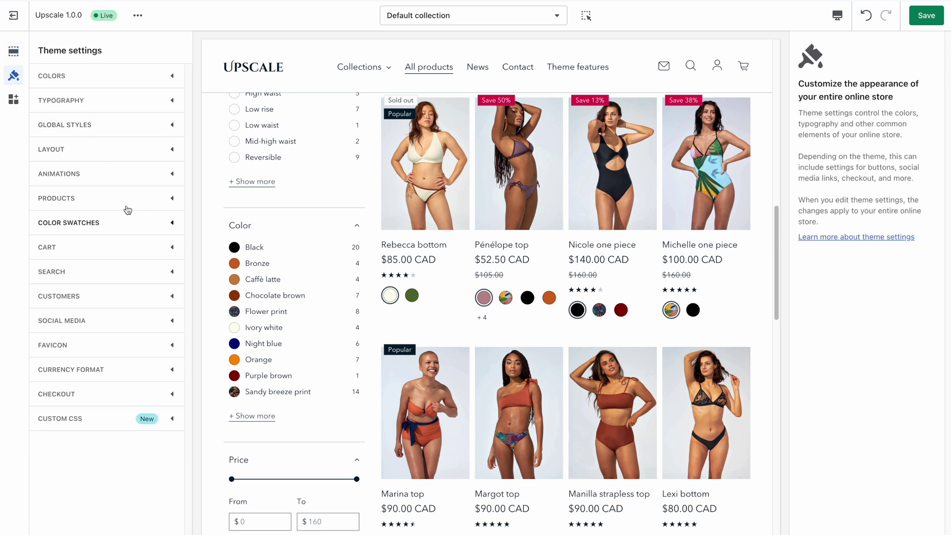
pyautogui.click(120, 203)
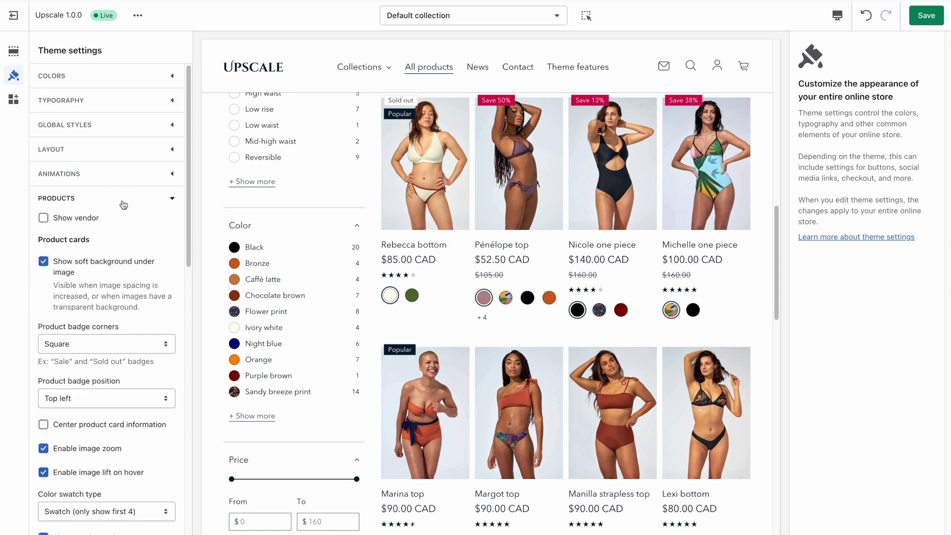
pyautogui.moveTo(191, 221); pyautogui.dragTo(195, 293)
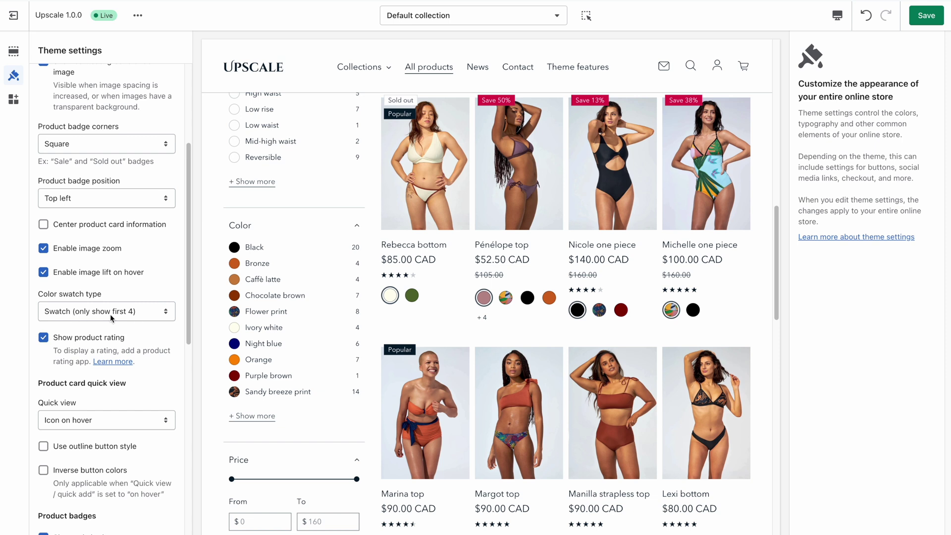
pyautogui.click(145, 318)
pyautogui.press('Up')
pyautogui.press('Return')
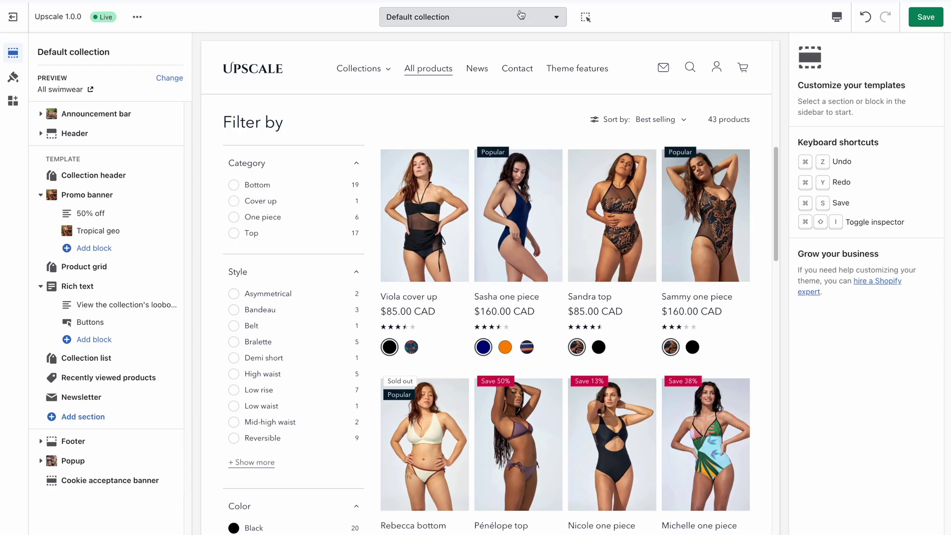
# - Switch the theme editor to the Default product template
pyautogui.click(514, 19)
pyautogui.click(491, 100)
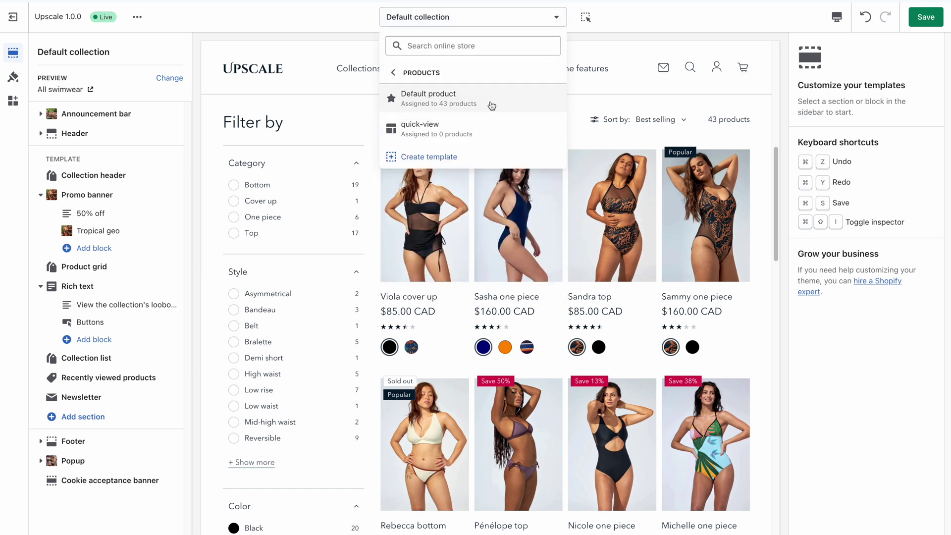
pyautogui.click(490, 106)
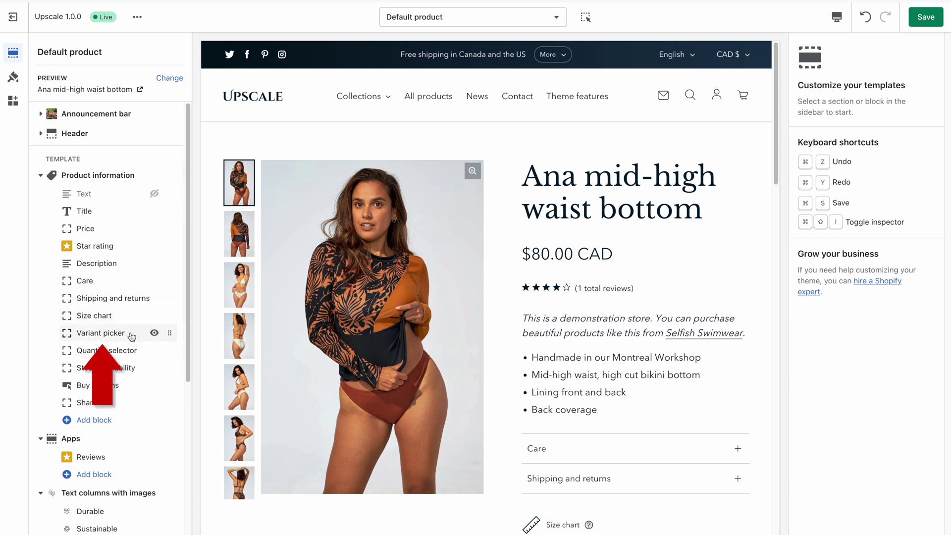
# - Set the Variant picker block's Color option type to Swatch
pyautogui.click(128, 334)
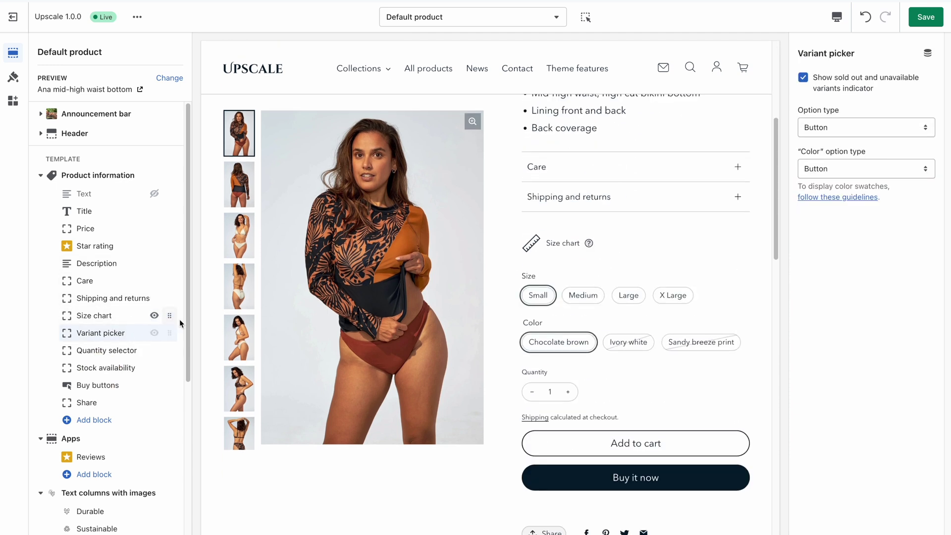
pyautogui.click(849, 169)
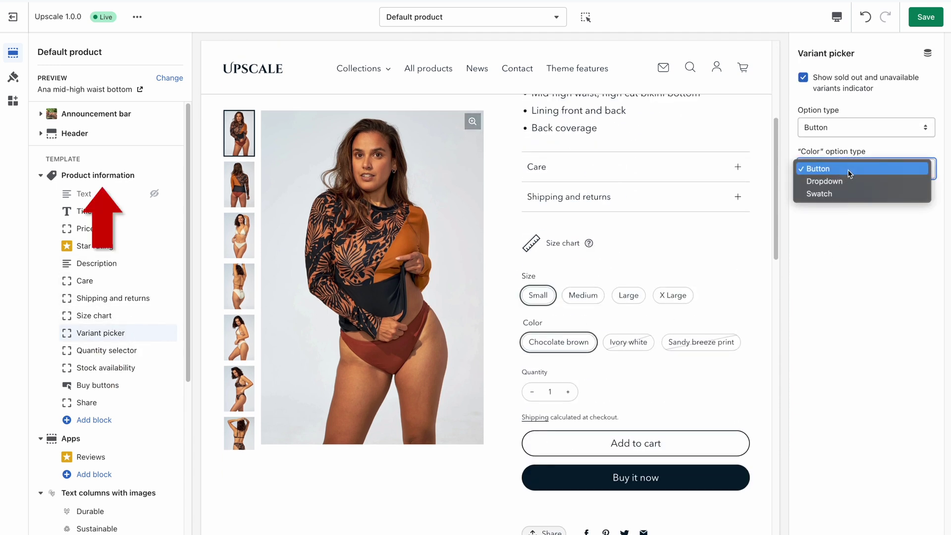
pyautogui.click(849, 169)
pyautogui.click(849, 170)
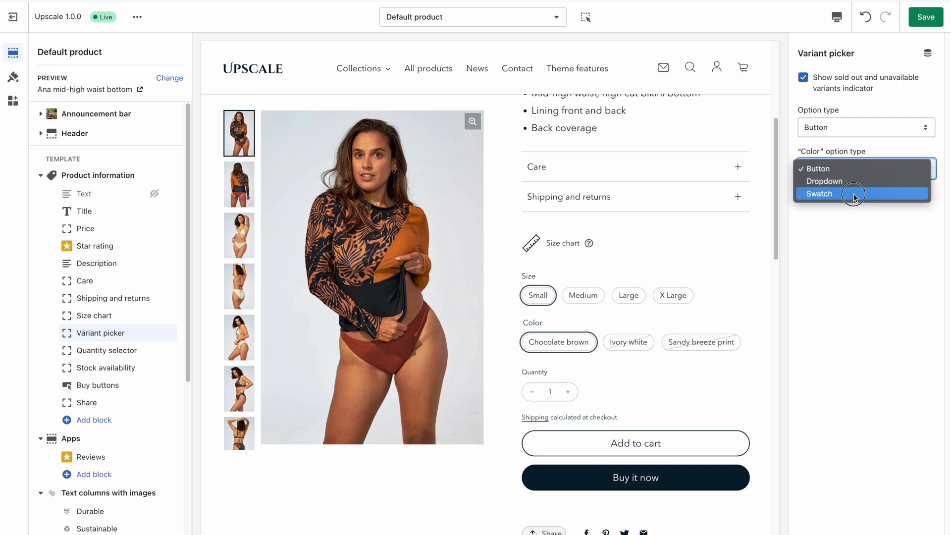
pyautogui.click(849, 195)
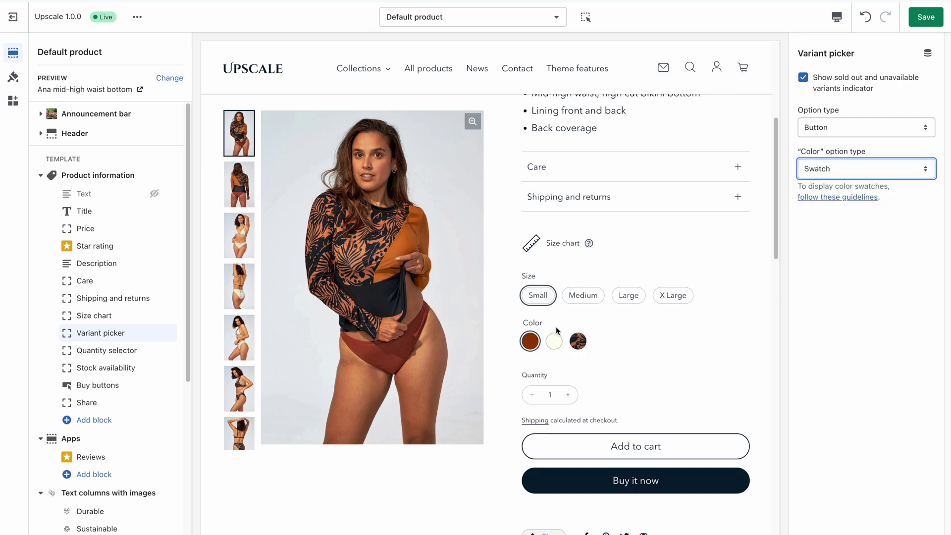
pyautogui.click(474, 18)
pyautogui.click(517, 101)
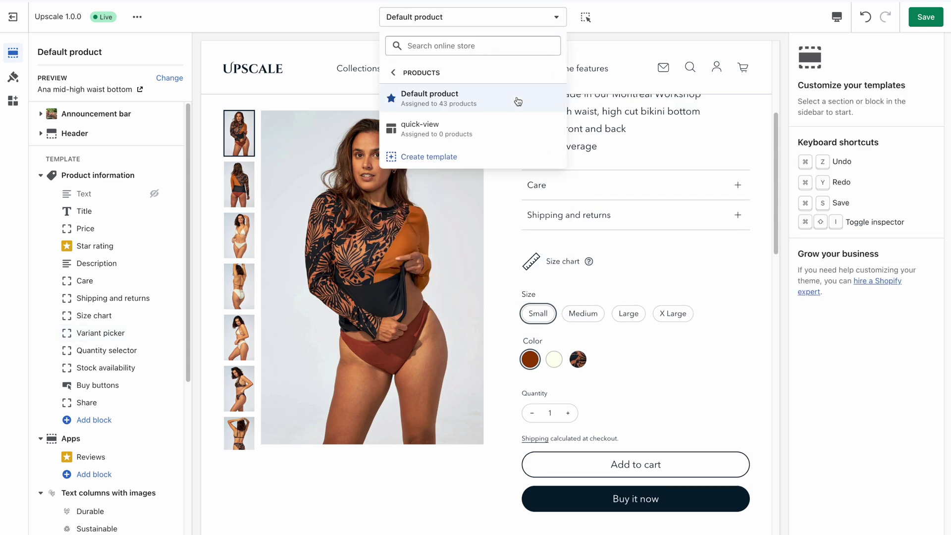
# - In the quick-view template's Variant picker block, set the Color option type to Swatch
pyautogui.click(486, 134)
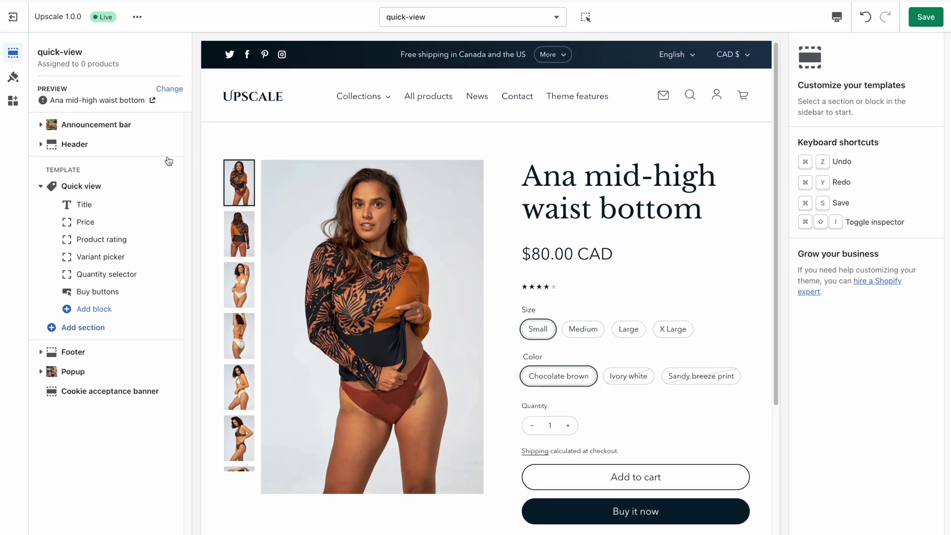
pyautogui.click(137, 261)
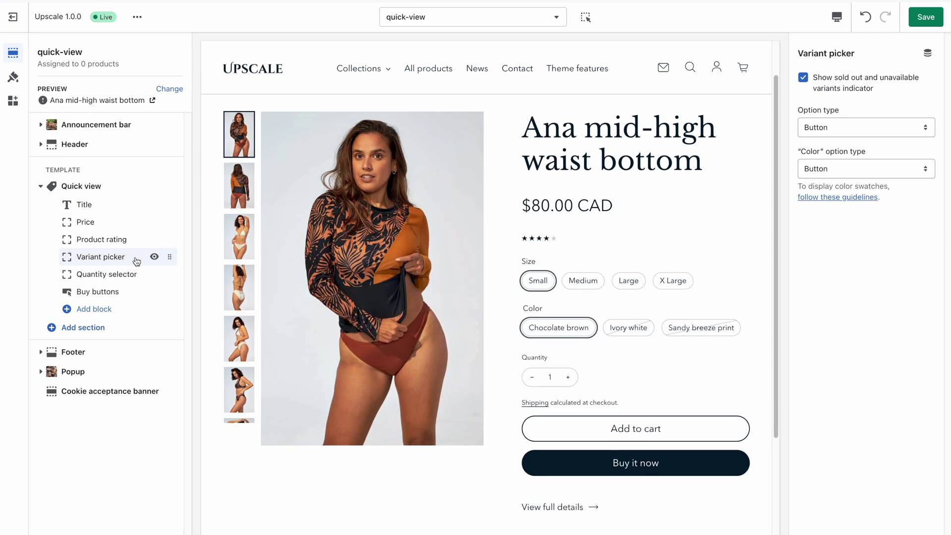
pyautogui.click(885, 168)
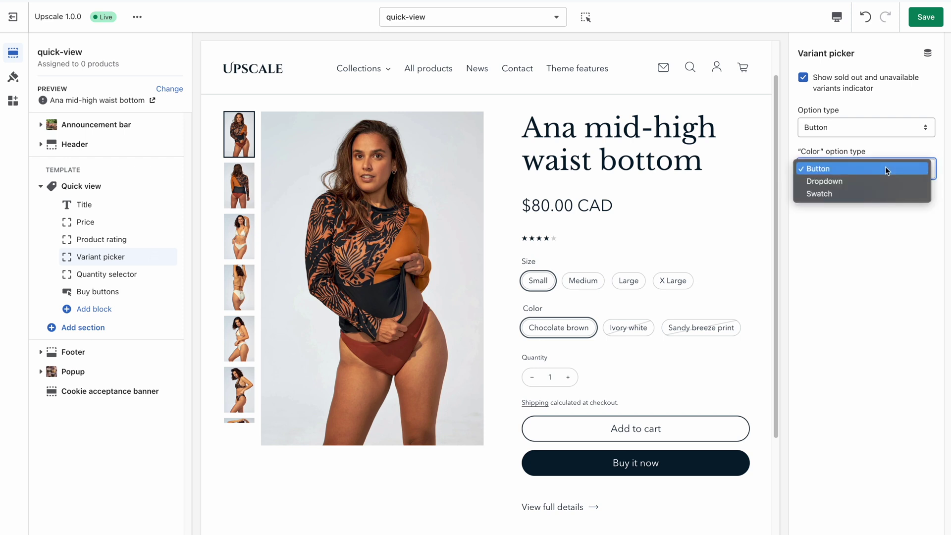
pyautogui.click(882, 194)
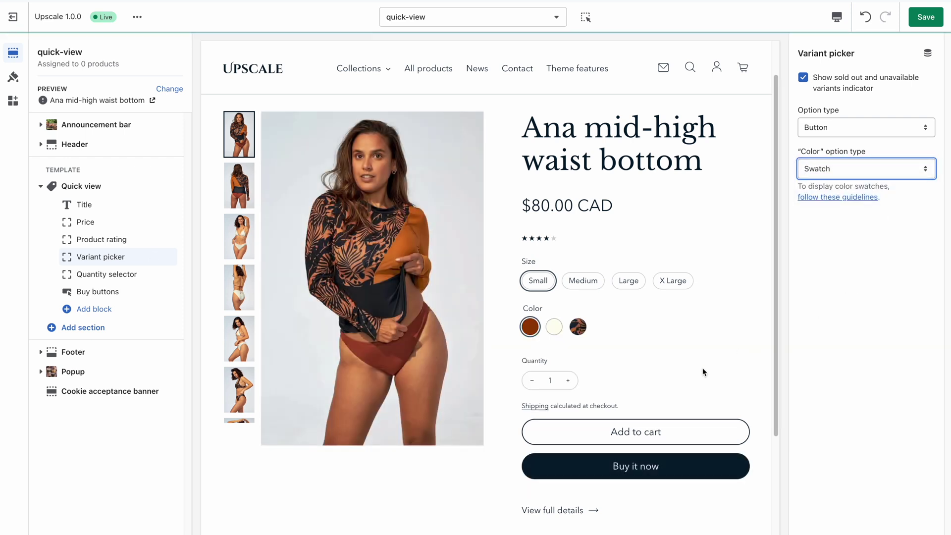